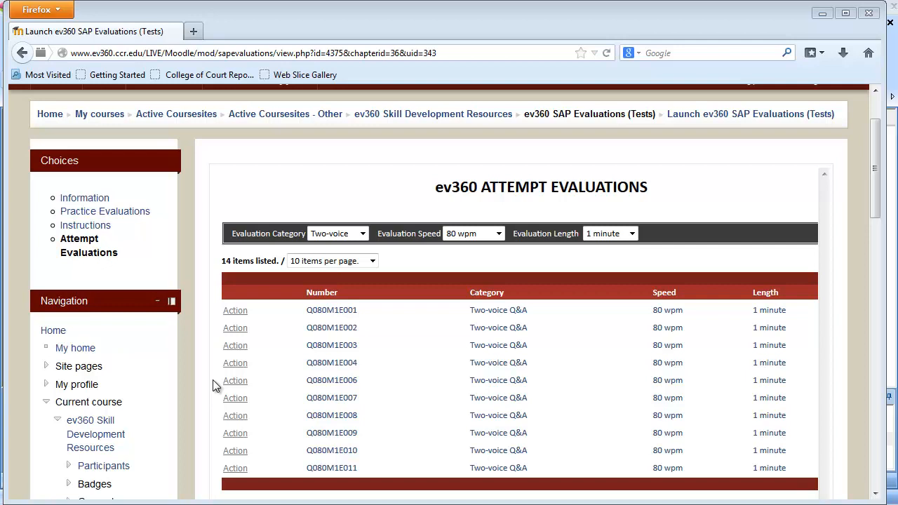
Step: Start the attempt for evaluation Q080M1E006 and confirm it so the evaluation audio loads
left_click(235, 381)
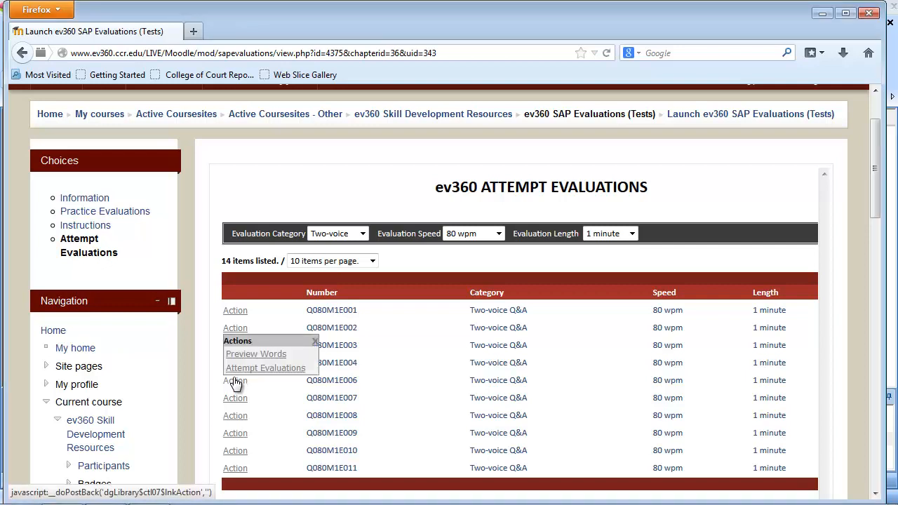
left_click(254, 367)
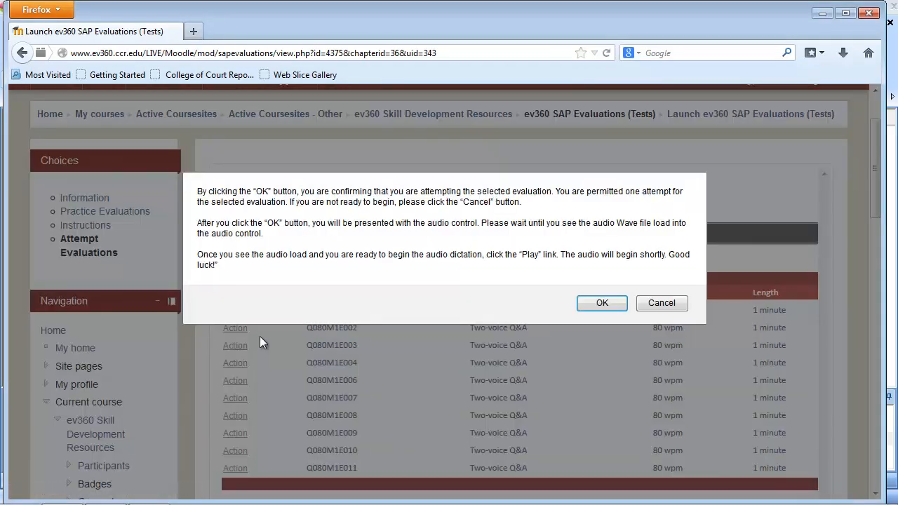
left_click(624, 303)
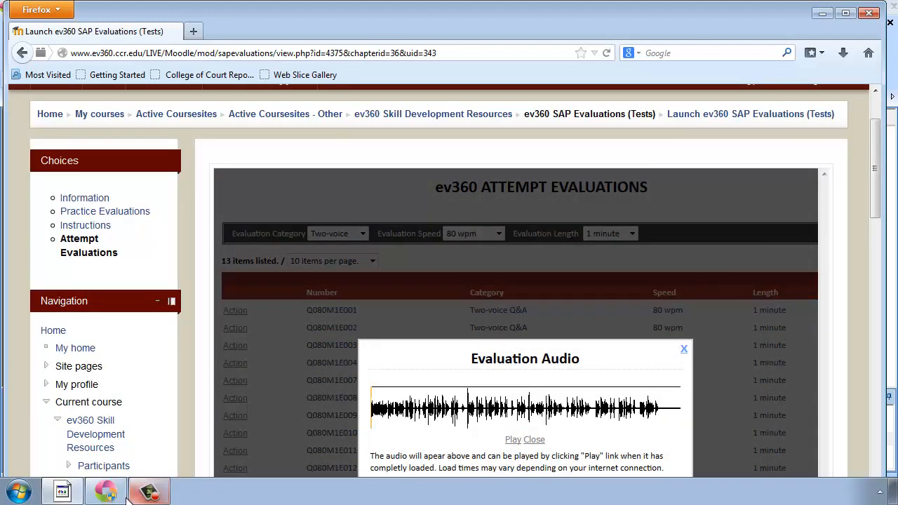
Step: Switch to Case CATalyst and start a translation from the writer, naming the file with the student's last name plus _Q080M2E006
left_click(108, 493)
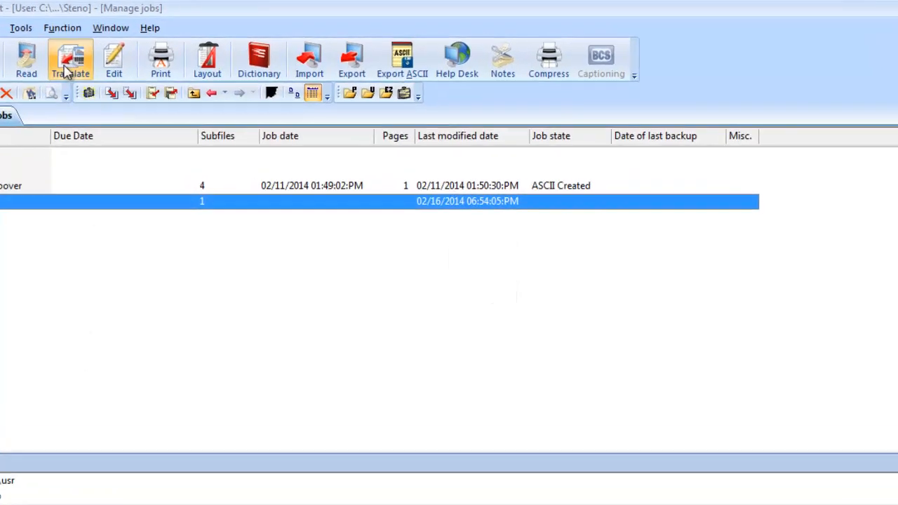
left_click(122, 63)
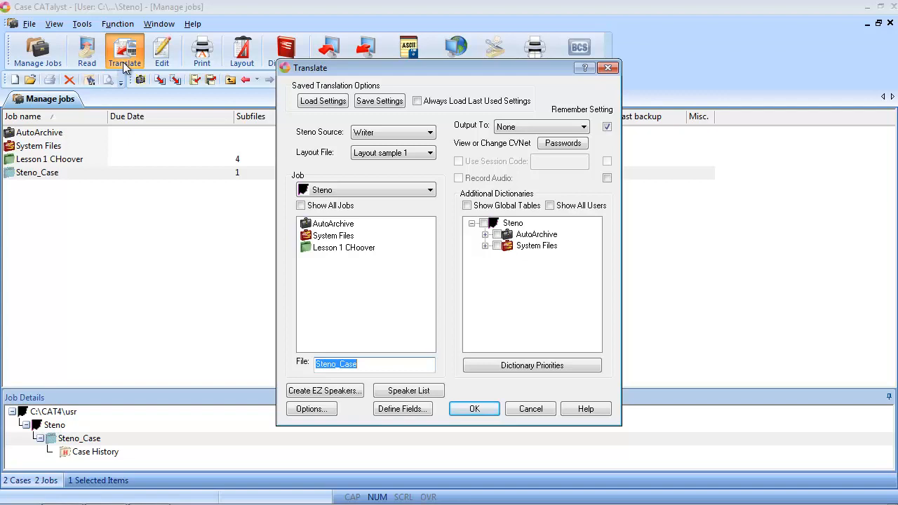
type("Hoover_Q080M")
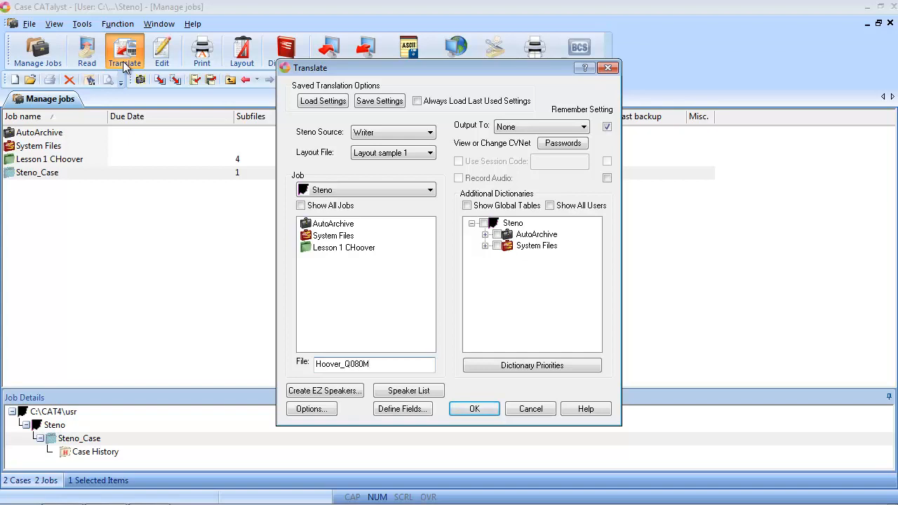
type("2E006")
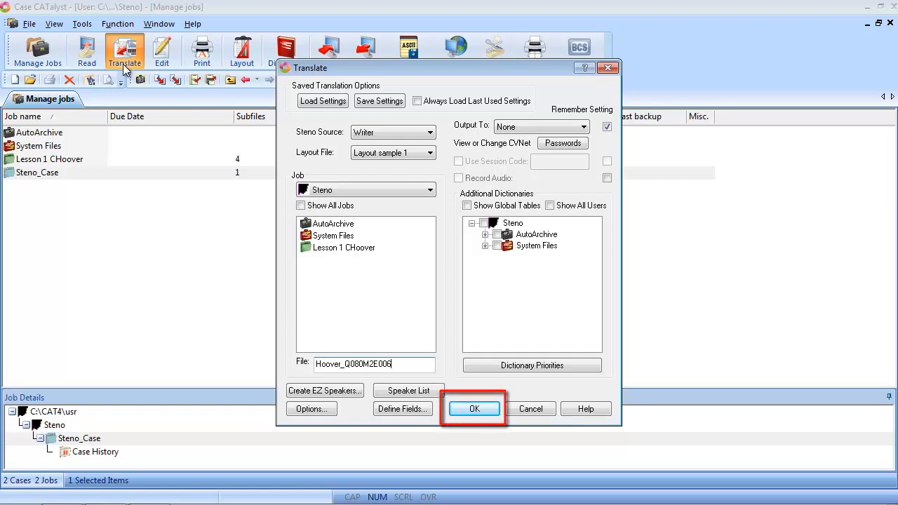
left_click(467, 408)
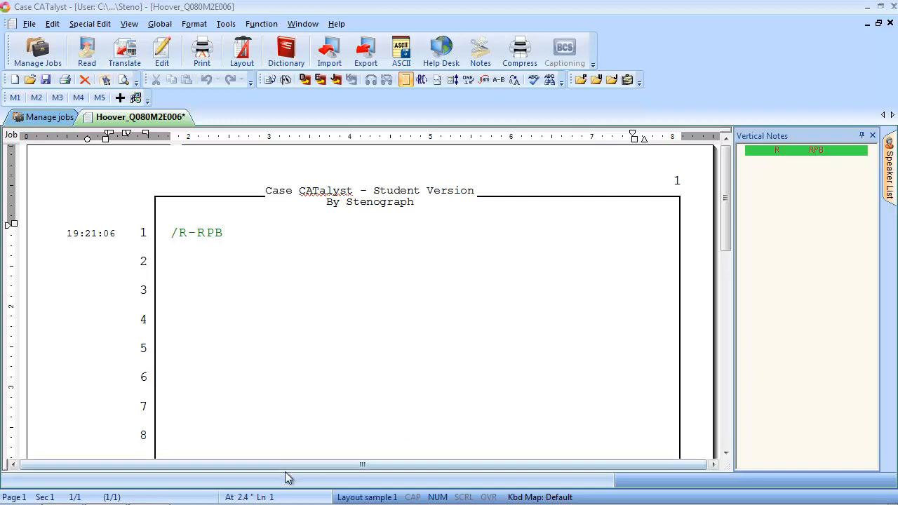
Step: Play the evaluation audio in Firefox and return to Case CATalyst to write the dictation in steno
mouse_move(126, 501)
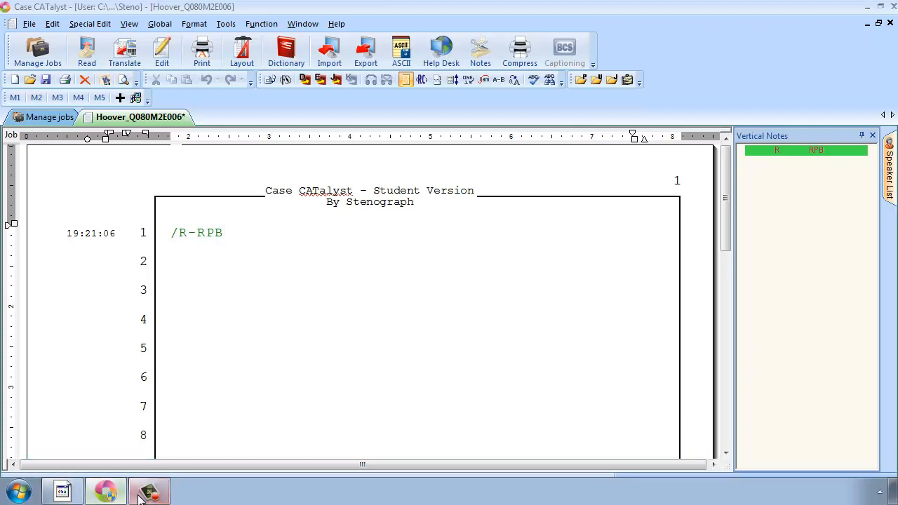
left_click(105, 492)
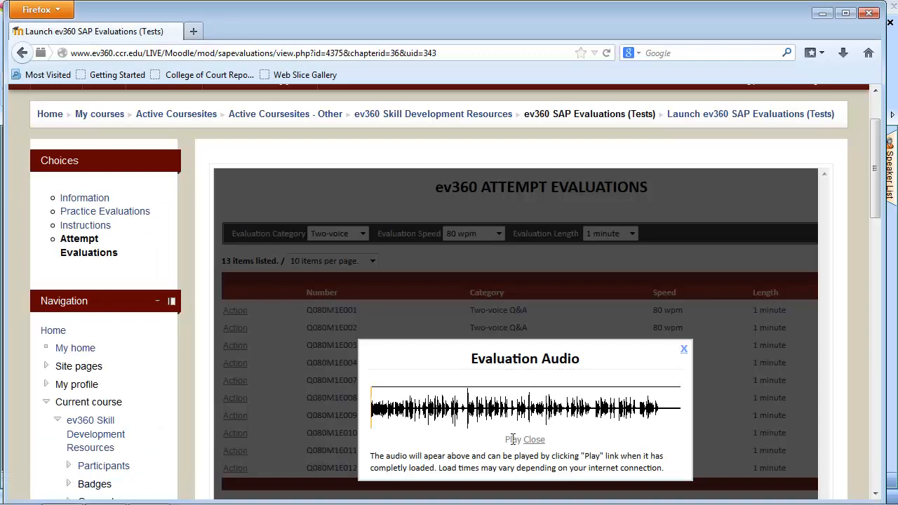
left_click(102, 495)
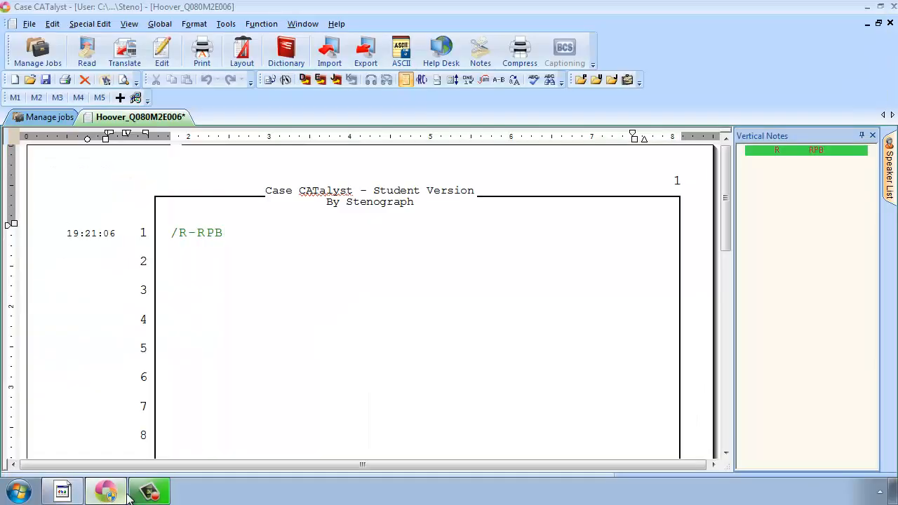
type("/STKPWHR /KWROU /WURBG /-D /OB /THEUS /KAEUS")
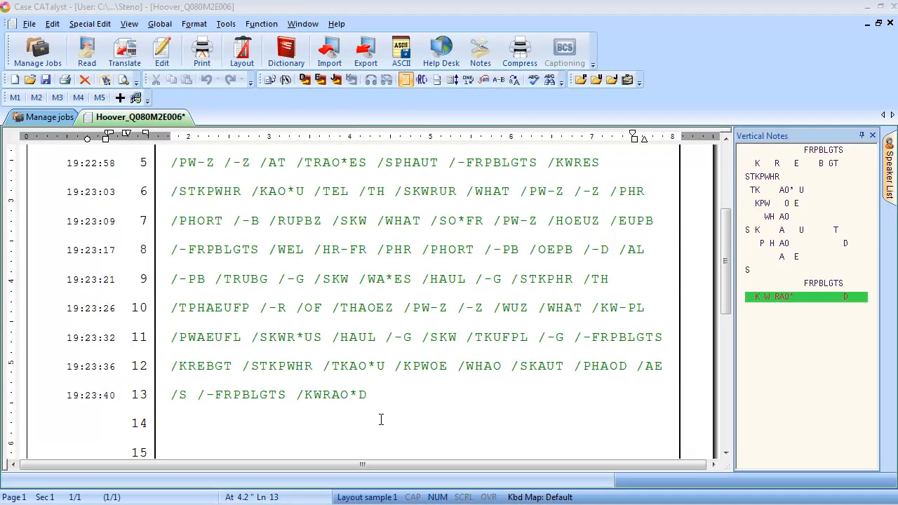
Step: Save and close the Q080M2E006 dictation job, and reopen it from the job list for editing
right_click(155, 121)
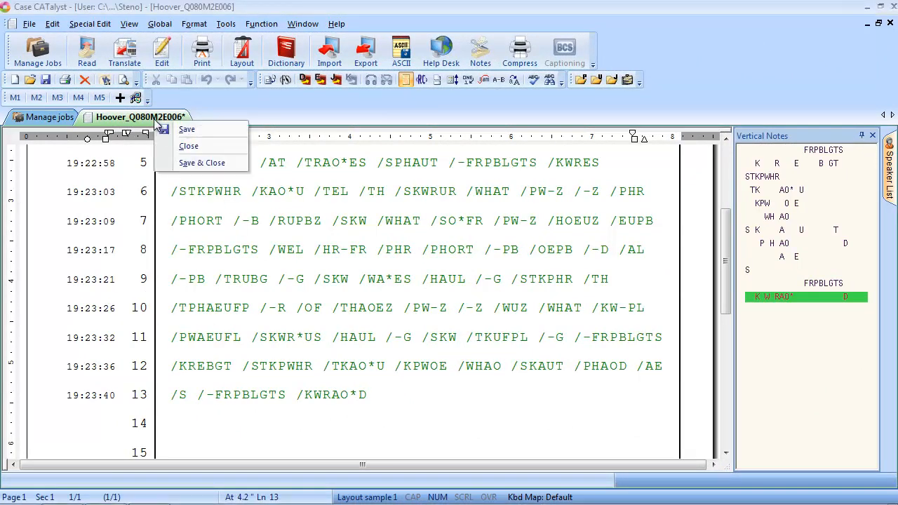
left_click(183, 165)
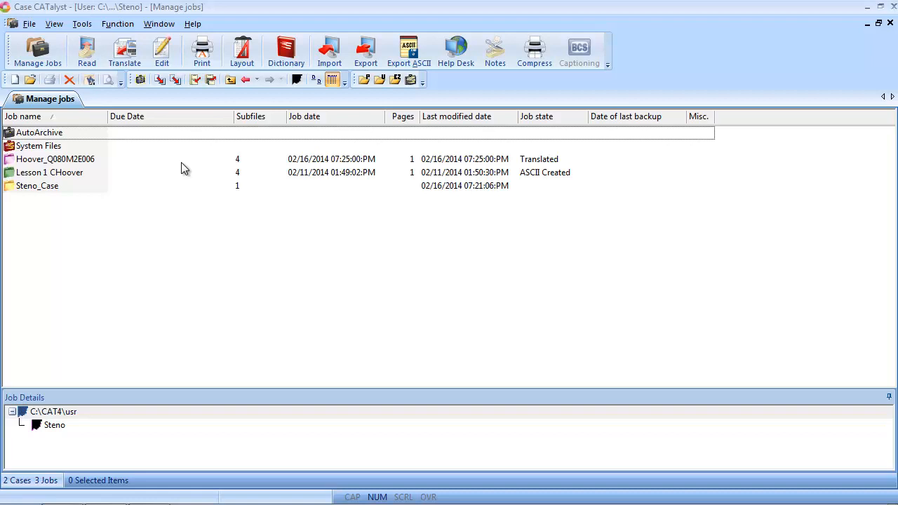
left_click(63, 160)
double_click(63, 160)
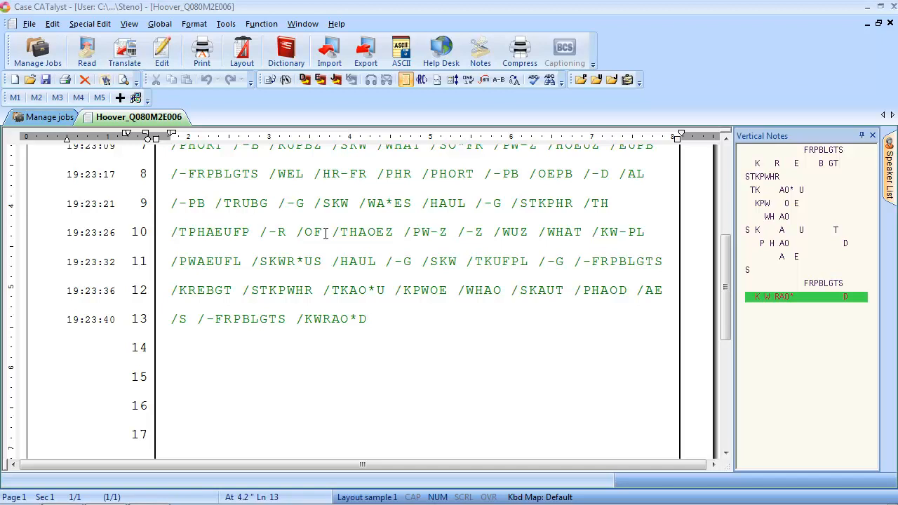
Step: Insert two blank lines above the first line of steno notes
scroll(326, 233, "up", 3)
left_click(168, 232)
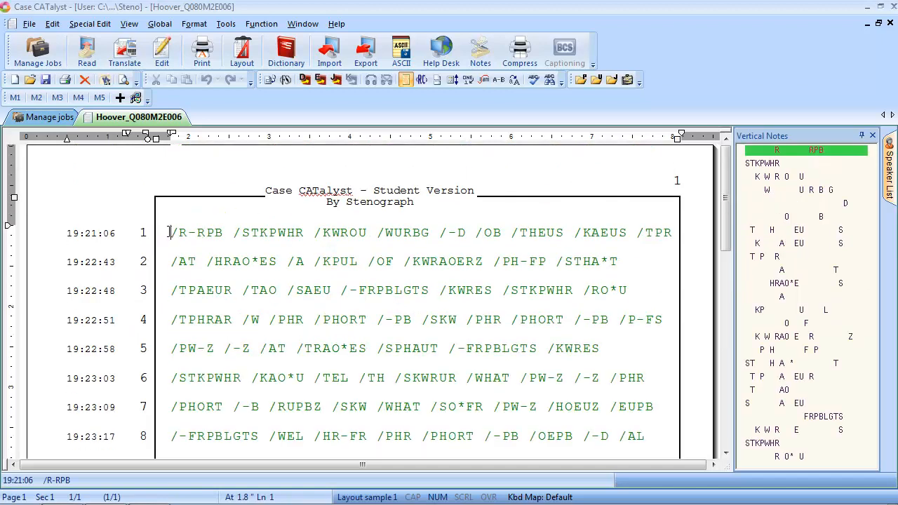
key("Return")
key("Return")
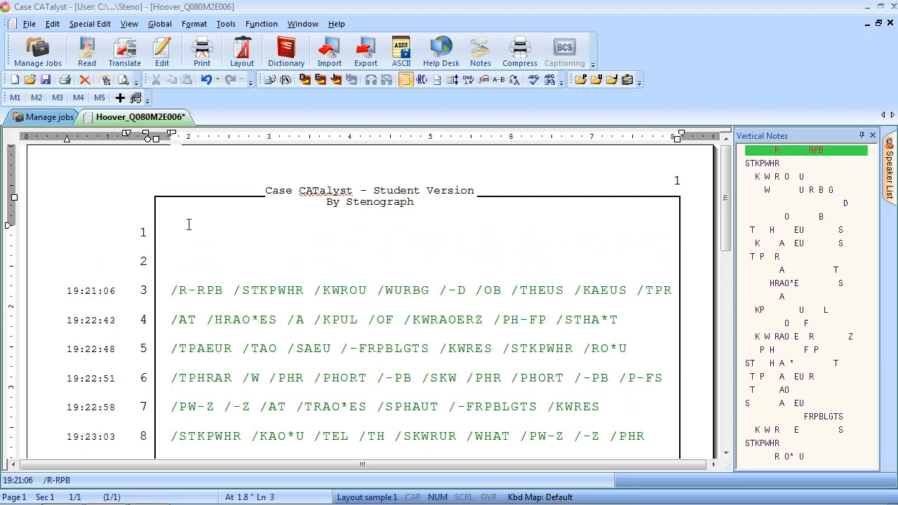
Step: Add a question reading "You worked on this case for at least a couple of years, is that fair to say" and start an answer paragraph
left_click(188, 220)
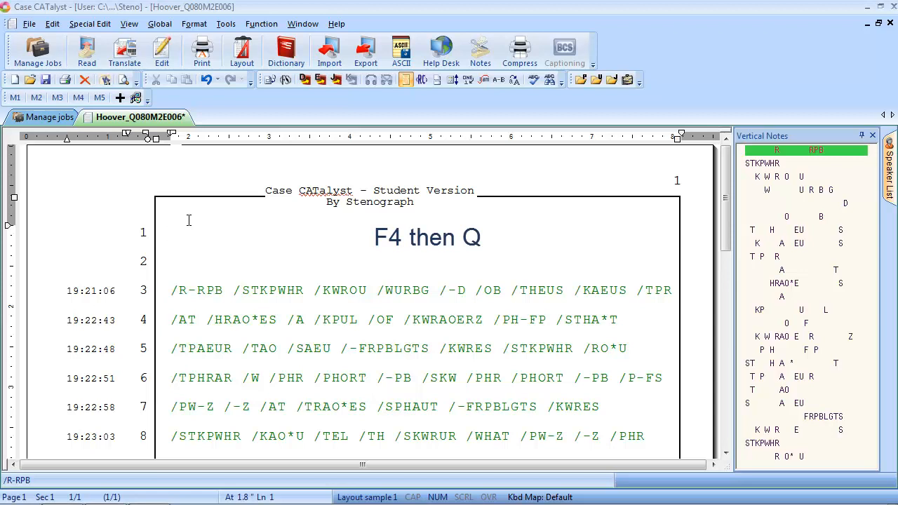
key("F4")
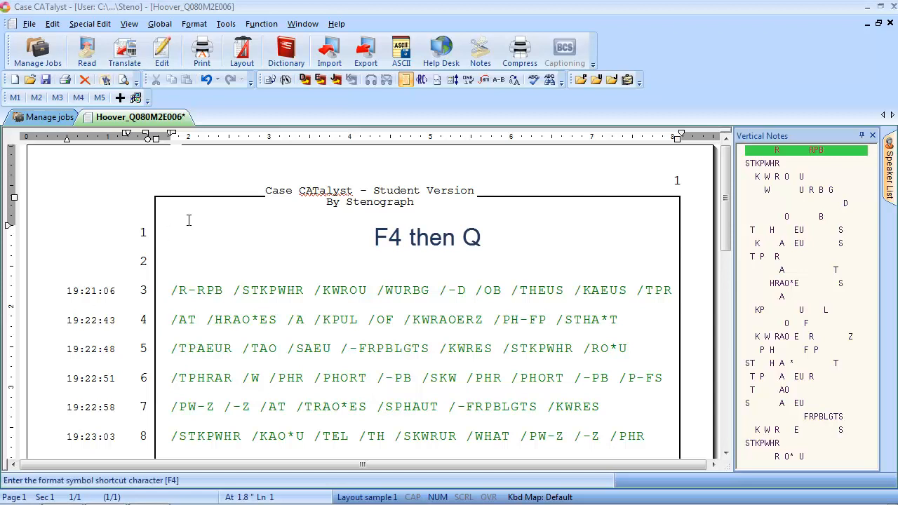
key("q")
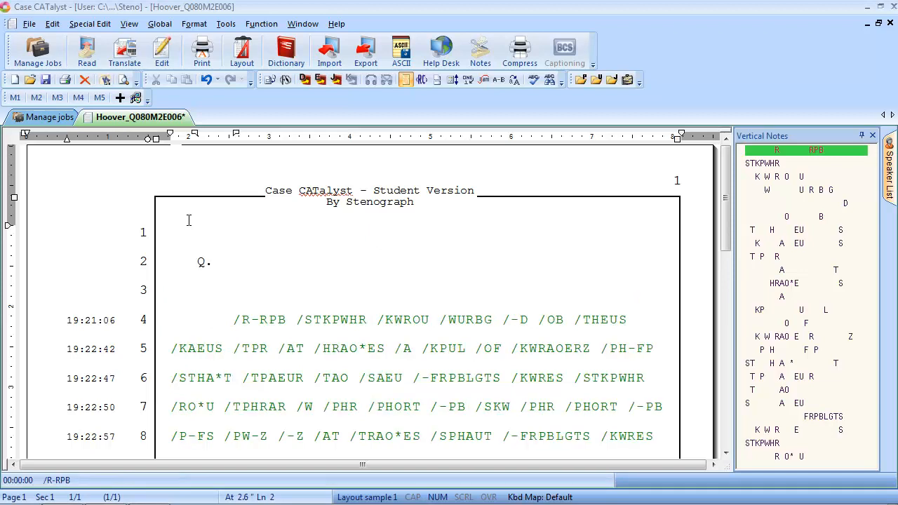
type("You worked on this case for at least a couple of years, is that fair to say")
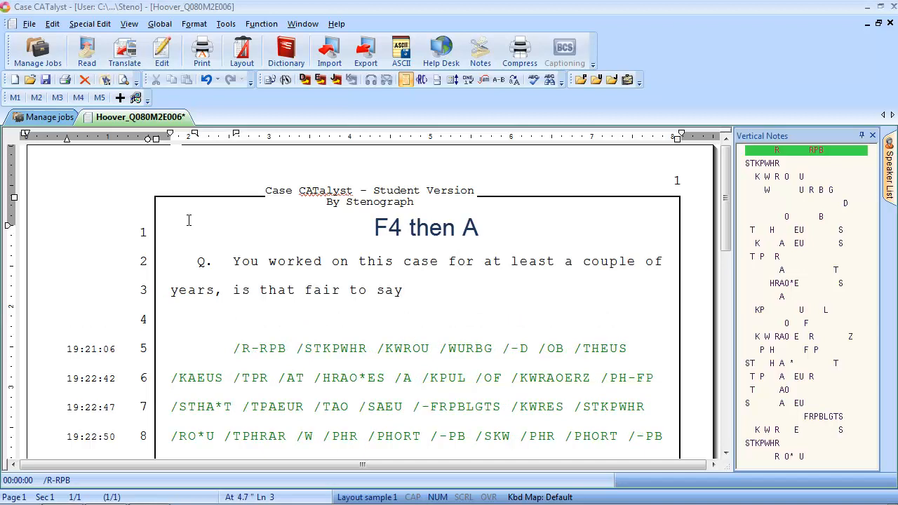
key("F4")
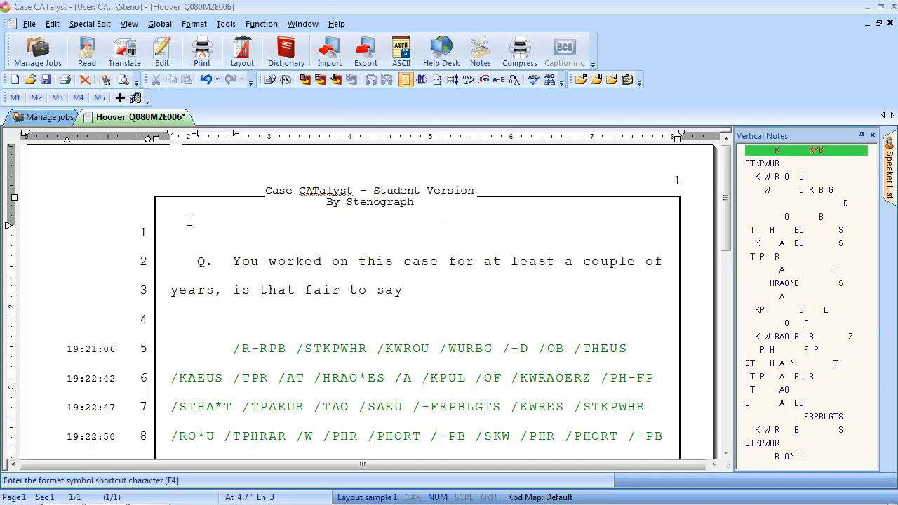
key("a")
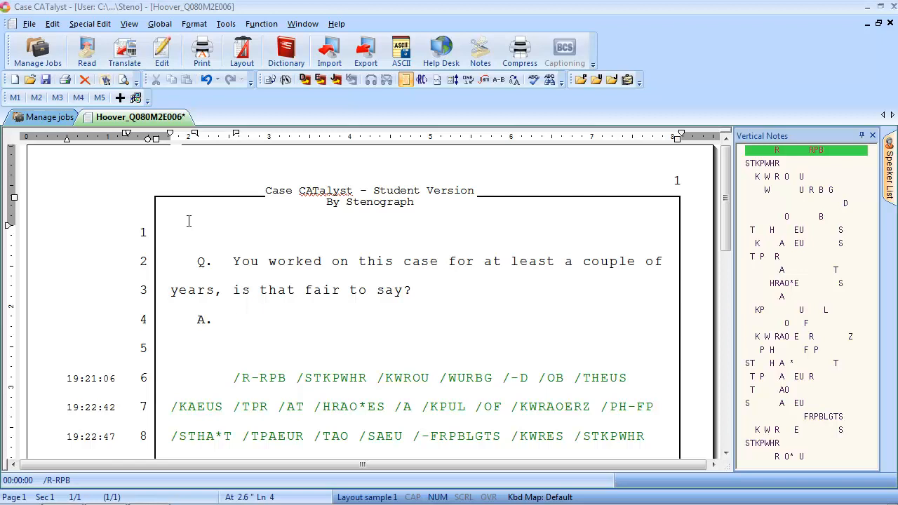
Step: Delete the word "say" from the end of the first question and put it back
double_click(388, 290)
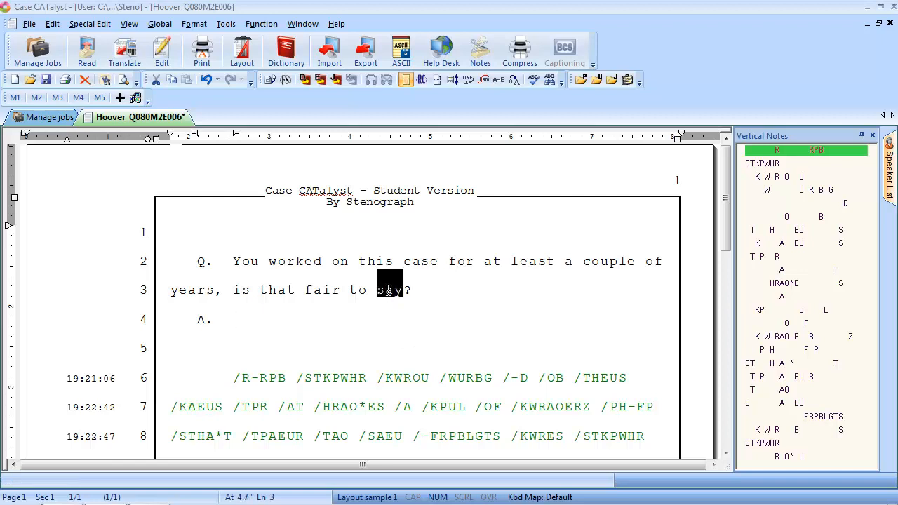
key("Delete")
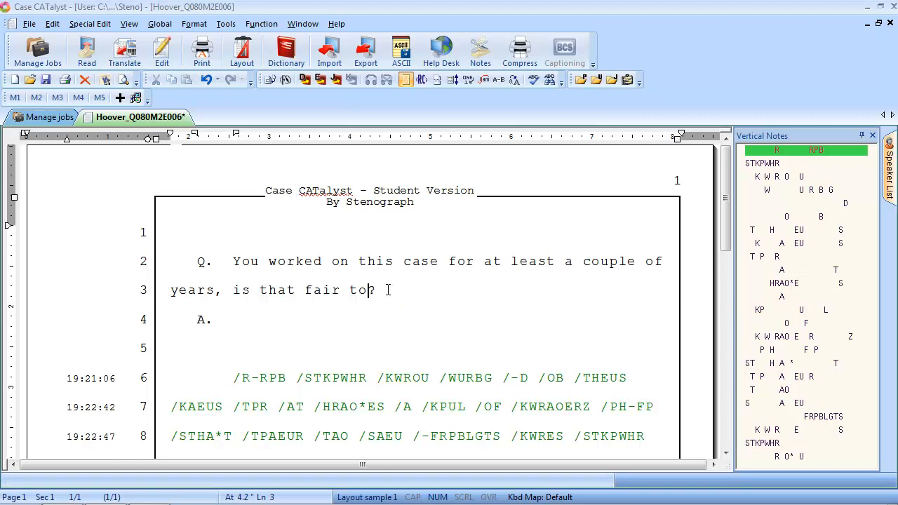
type("say")
key("ctrl+s")
Step: Enter "Yes." as the first answer and add the second question about familiarity with the named man and his businesses
left_click(250, 319)
scroll(250, 318, "down", 2)
type("Y")
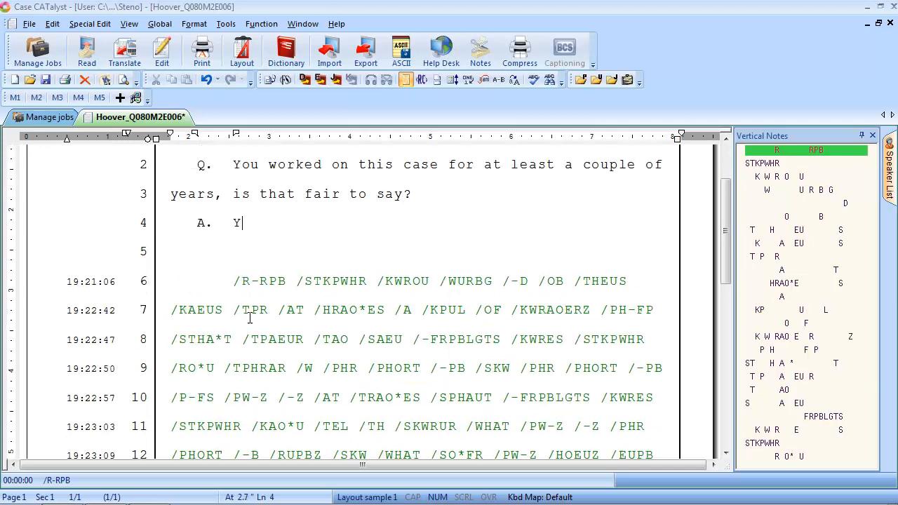
type("es.")
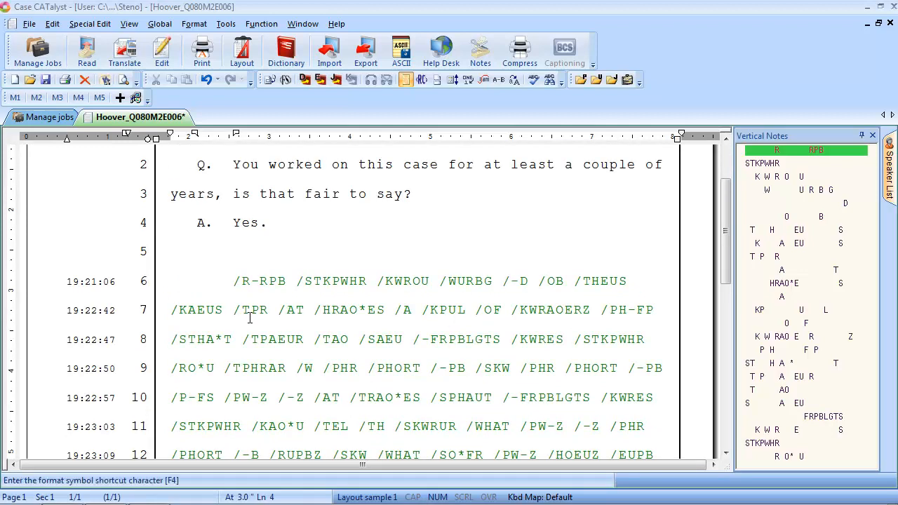
type("qAre you familiar with Mr. Morton and Mr. Morton's")
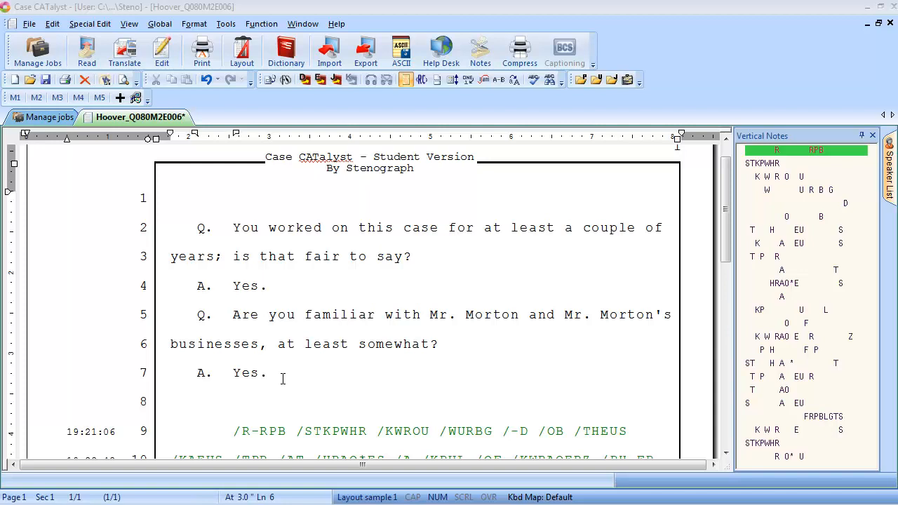
Step: Copy both questions with their answers and paste them into the text box of the evaluation submission form in Firefox
left_click_drag(282, 381, 154, 199)
key("ctrl+c")
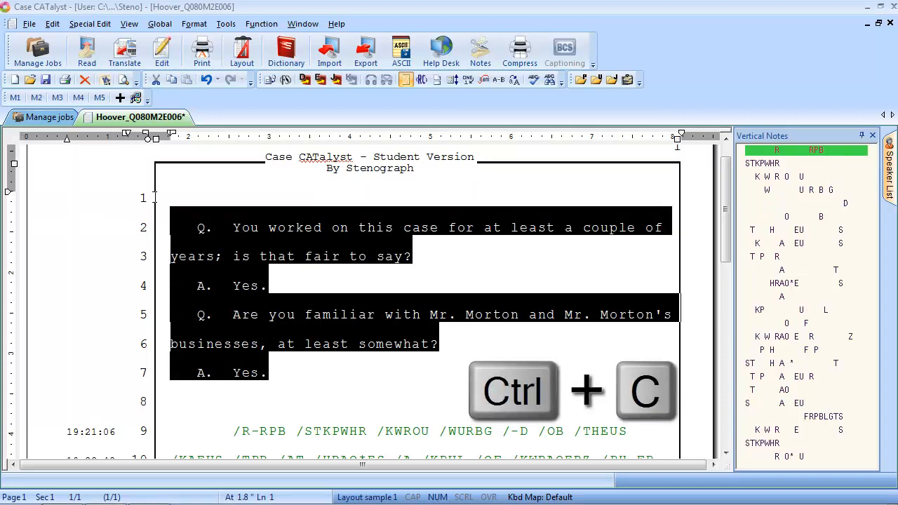
scroll(155, 198, "up", 1)
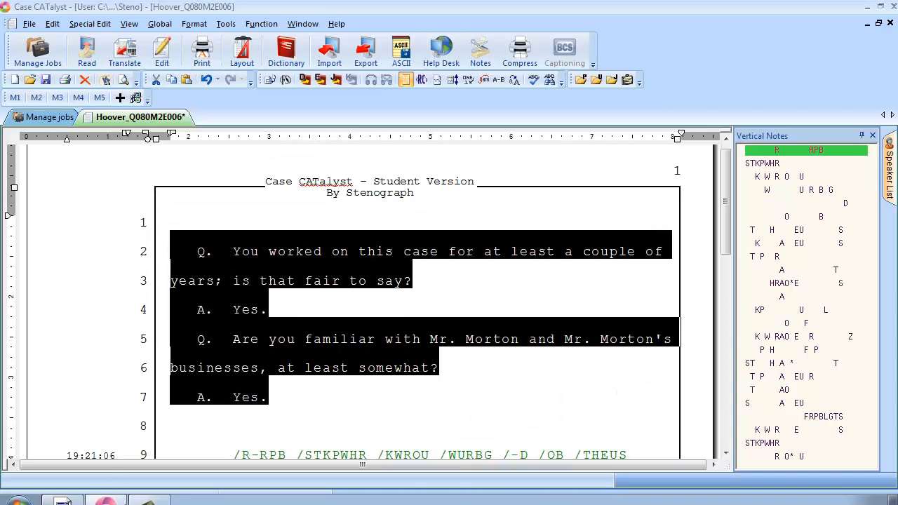
mouse_move(140, 500)
left_click(62, 493)
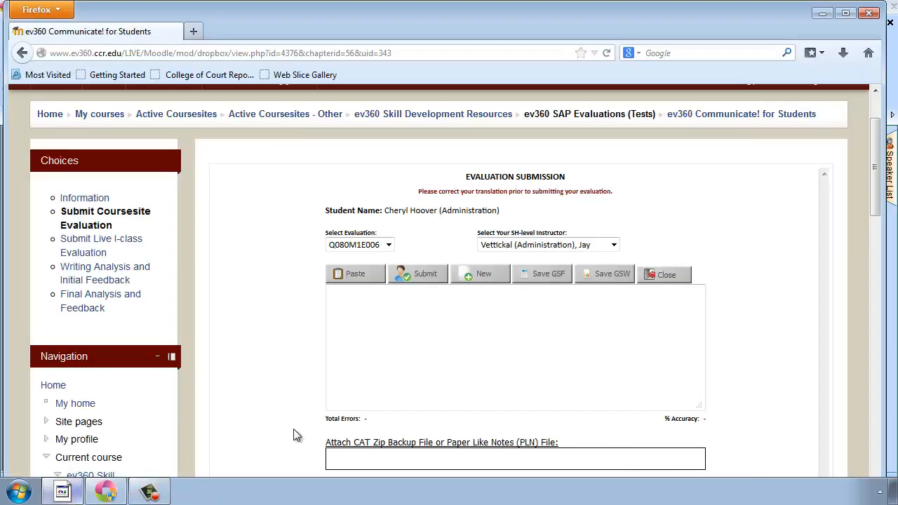
left_click(375, 305)
key("ctrl+v")
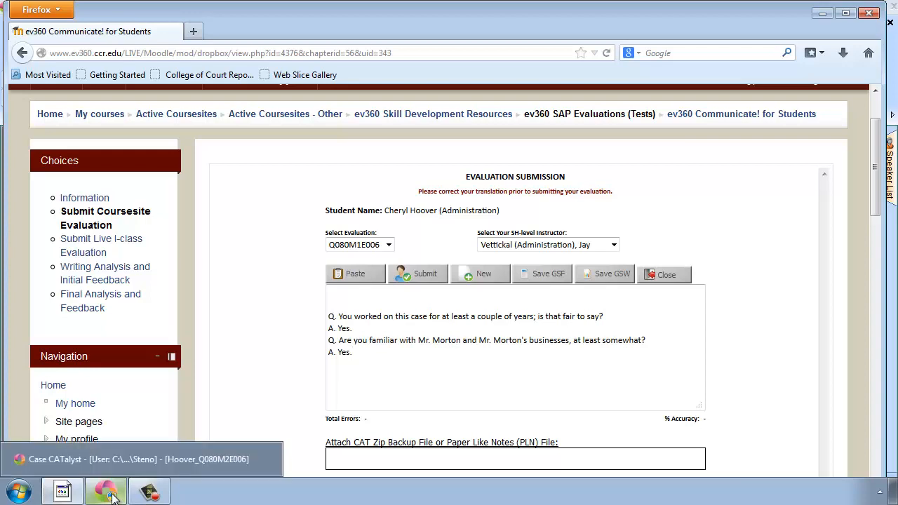
Step: Switch to Case CATalyst, deselect the copied transcript text, and save and close the Q080M2E006 job
left_click(111, 493)
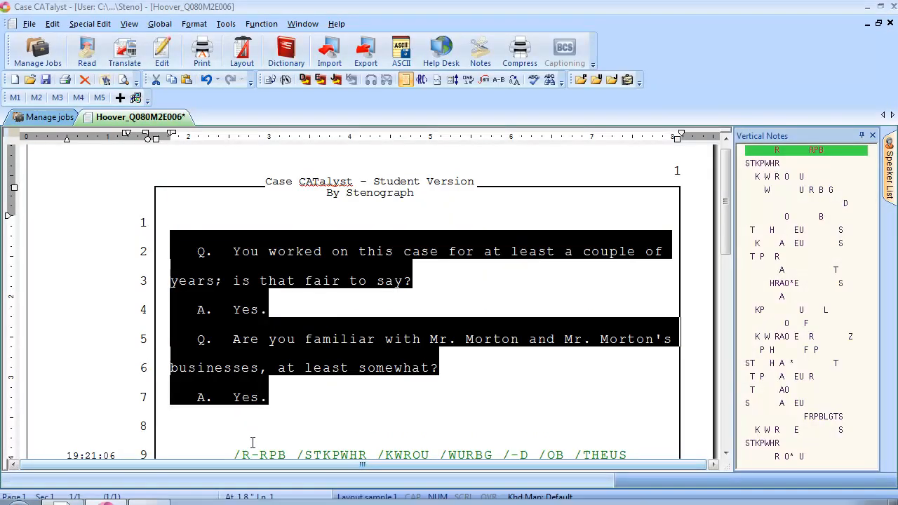
key("Right")
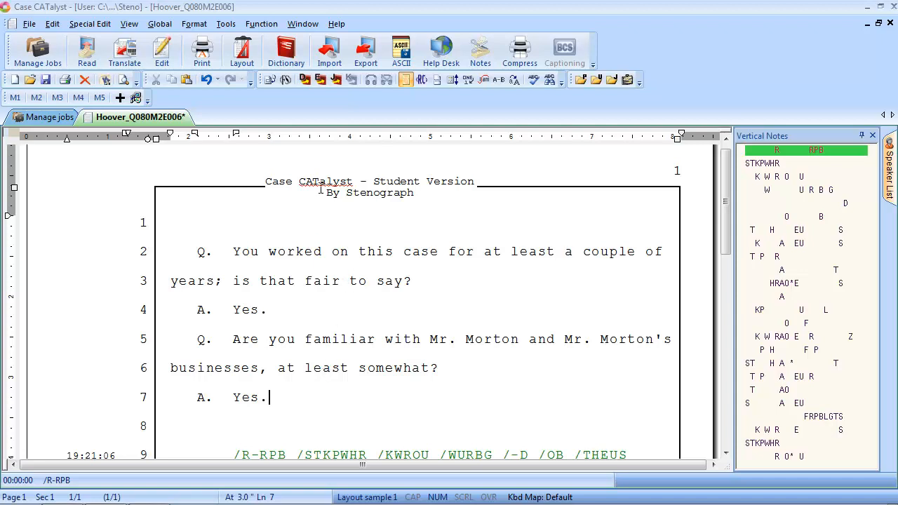
right_click(139, 119)
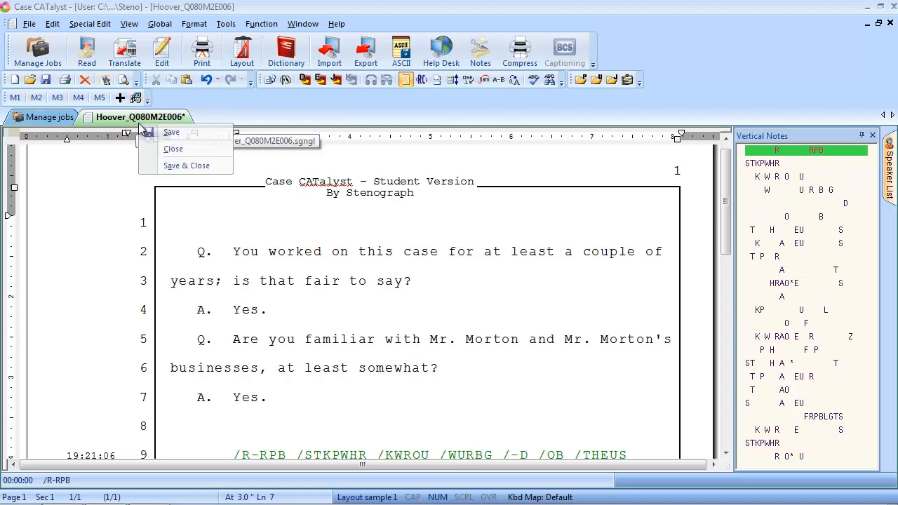
left_click(168, 166)
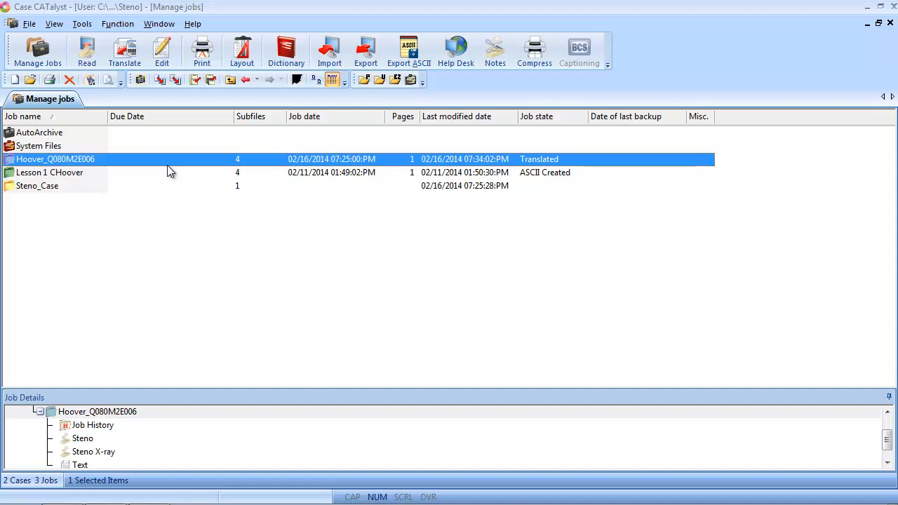
Step: Back up the Q080M2E006 job as a zip file in the AA CCR\2014 Winter Semester\SH130 folder on drive C
right_click(146, 160)
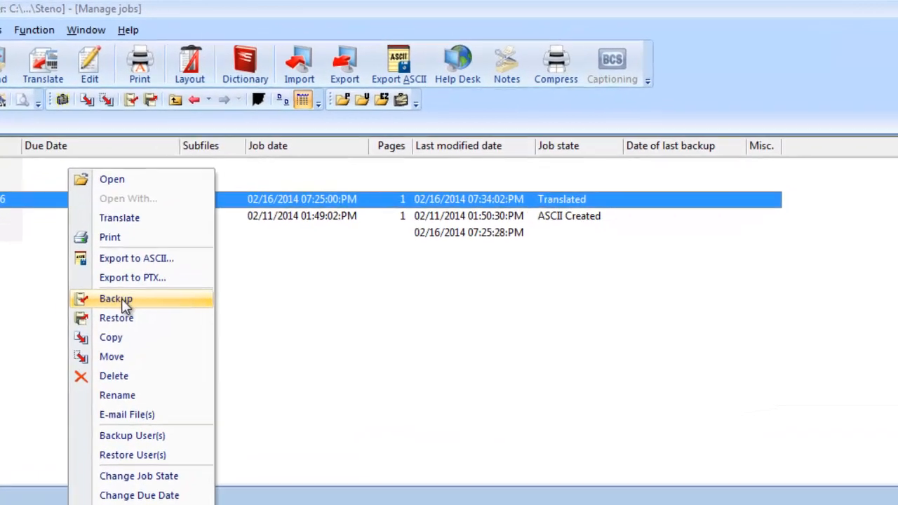
left_click(123, 306)
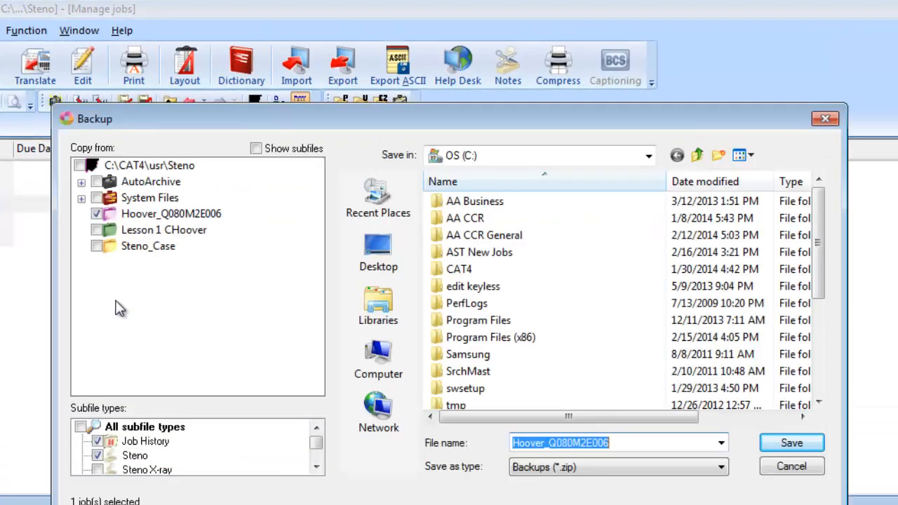
left_click(651, 159)
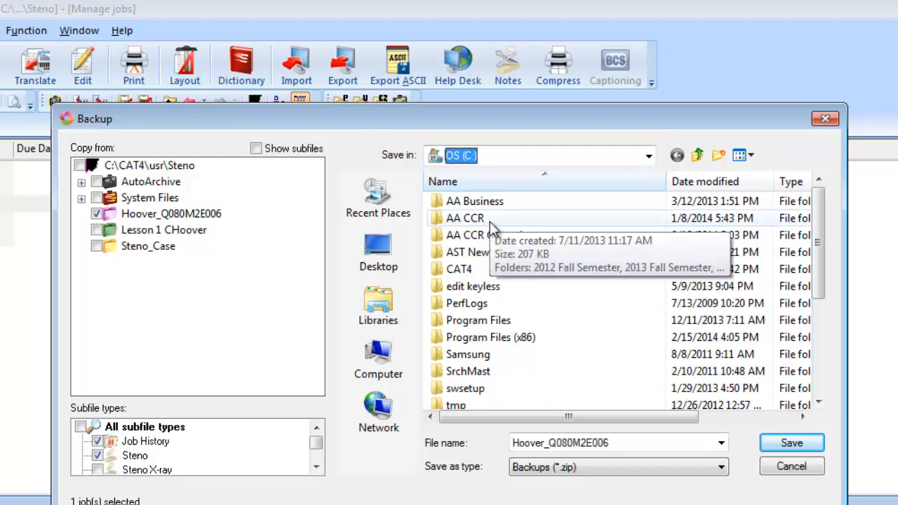
double_click(490, 221)
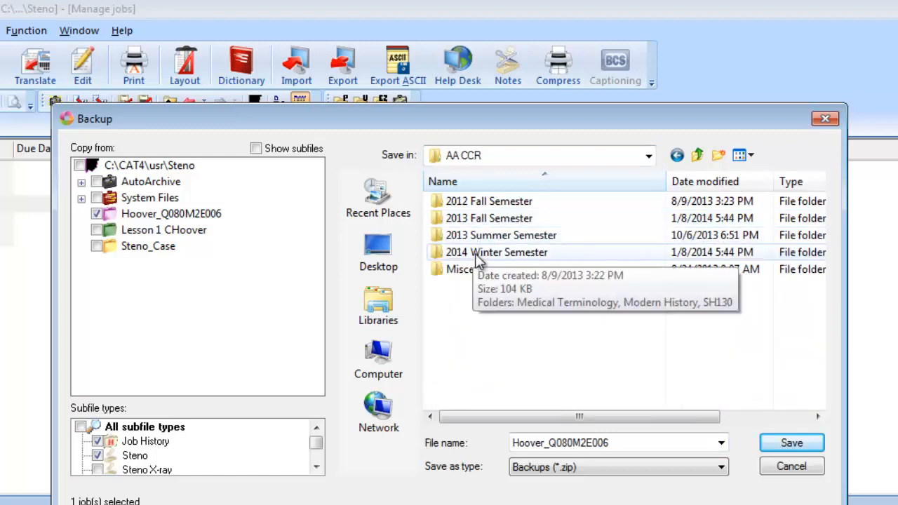
double_click(475, 253)
double_click(471, 242)
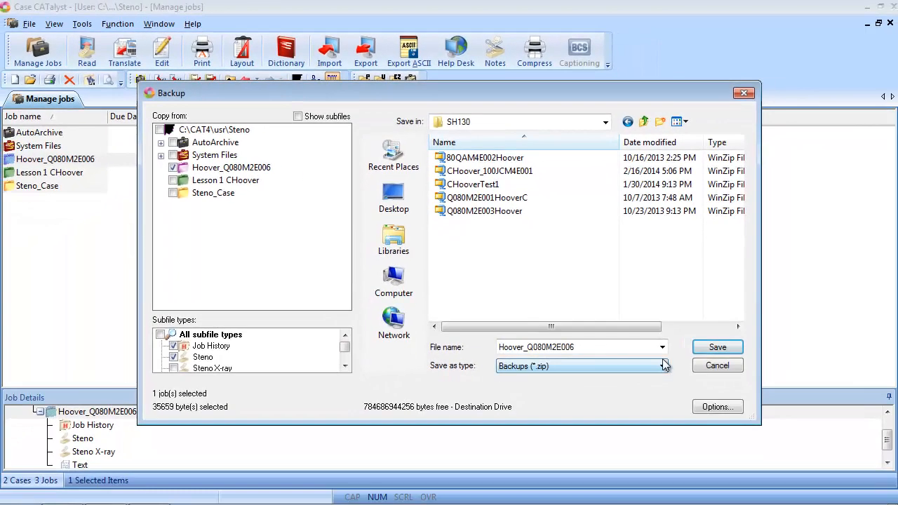
left_click(743, 379)
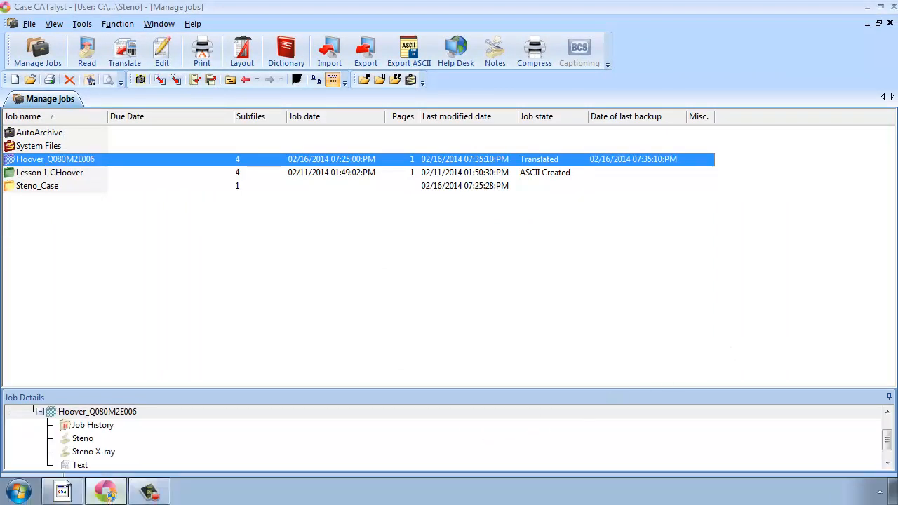
Step: Switch to Firefox and attach the Q080M2E006 zip backup from C:\AA CCR\2014 Winter Semester\SH130 to the evaluation submission
left_click(119, 500)
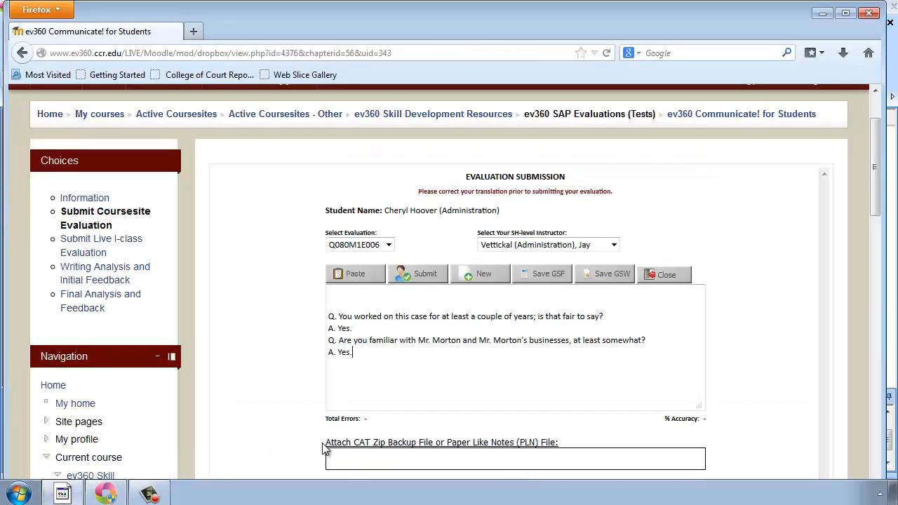
left_click(449, 443)
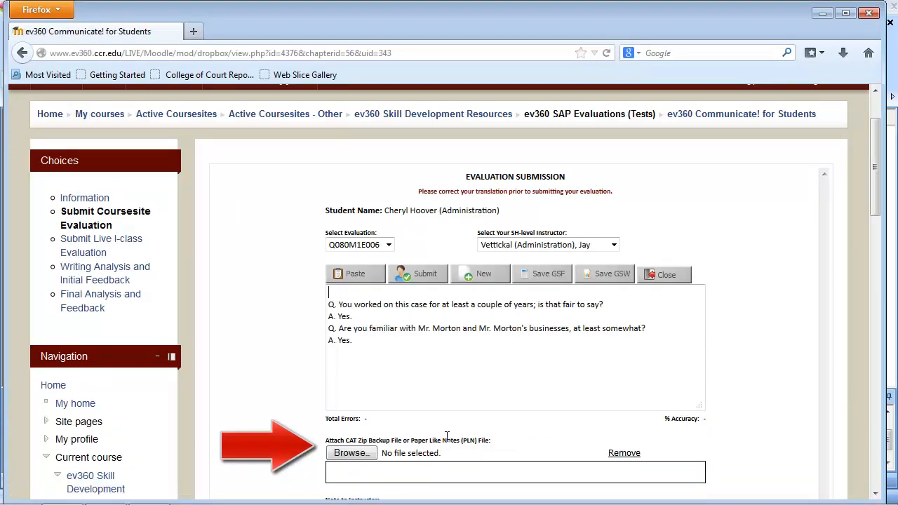
left_click(350, 453)
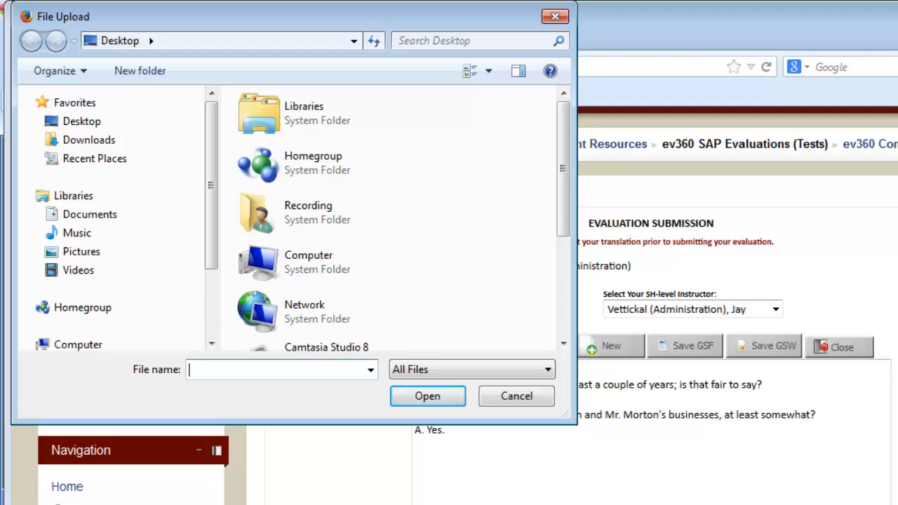
double_click(274, 259)
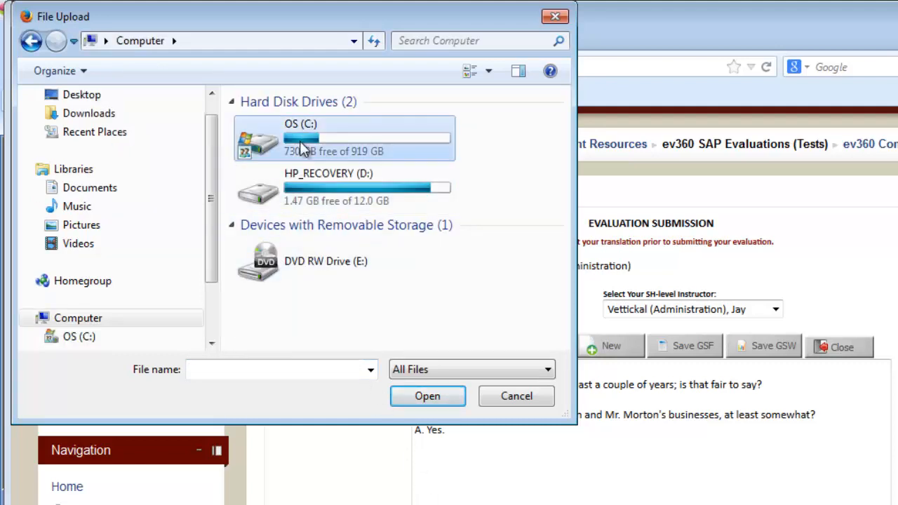
double_click(301, 146)
double_click(288, 142)
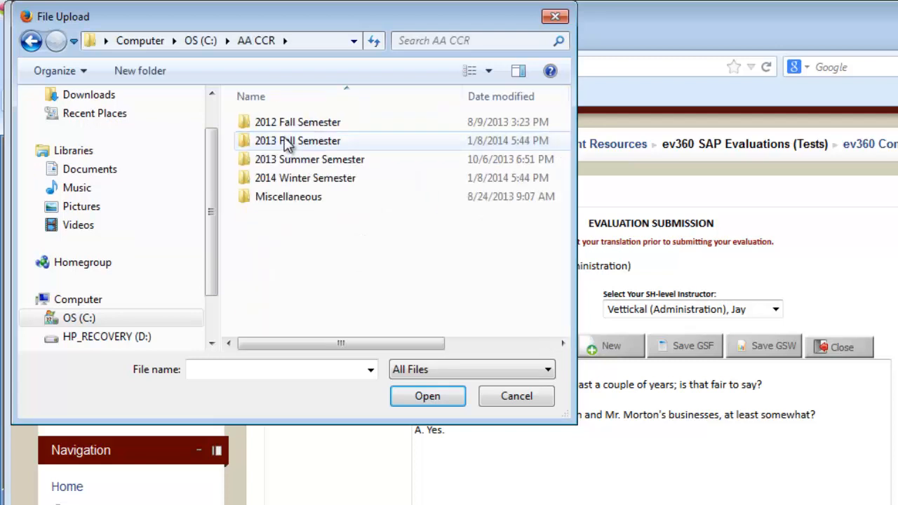
double_click(284, 179)
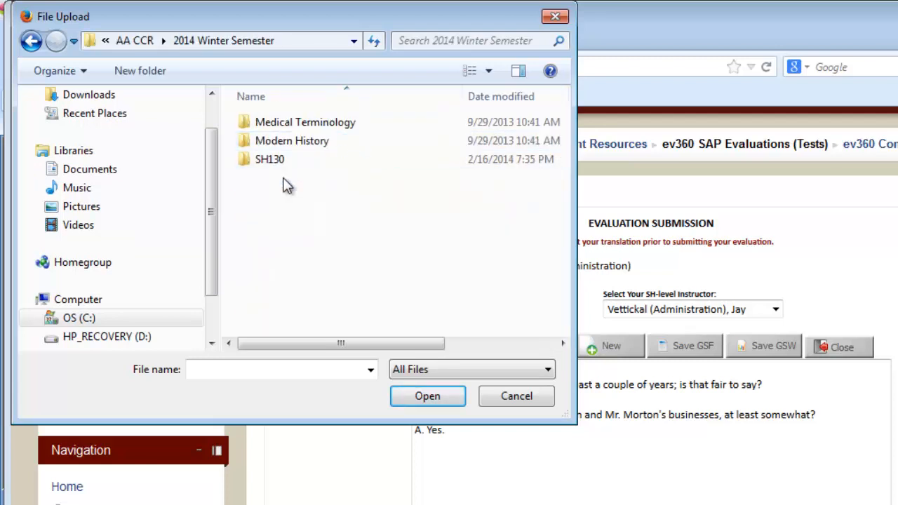
left_click(263, 165)
left_click(324, 217)
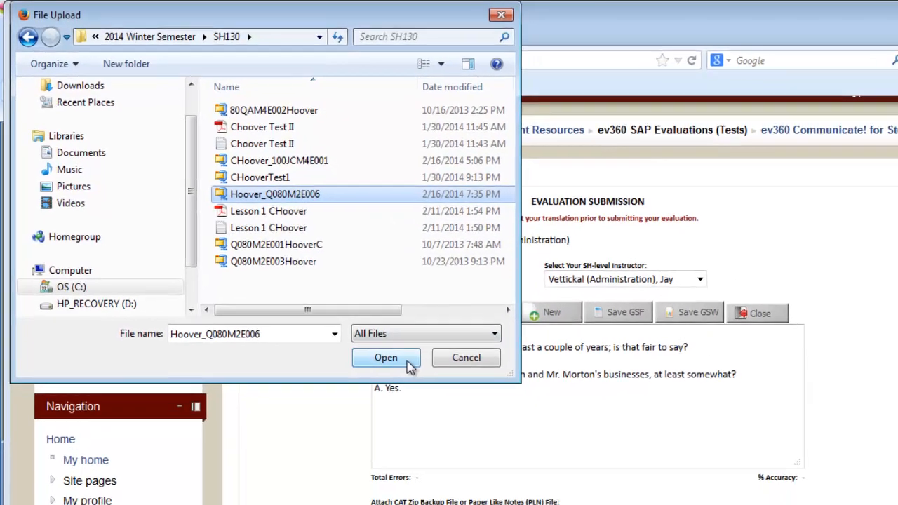
left_click(453, 400)
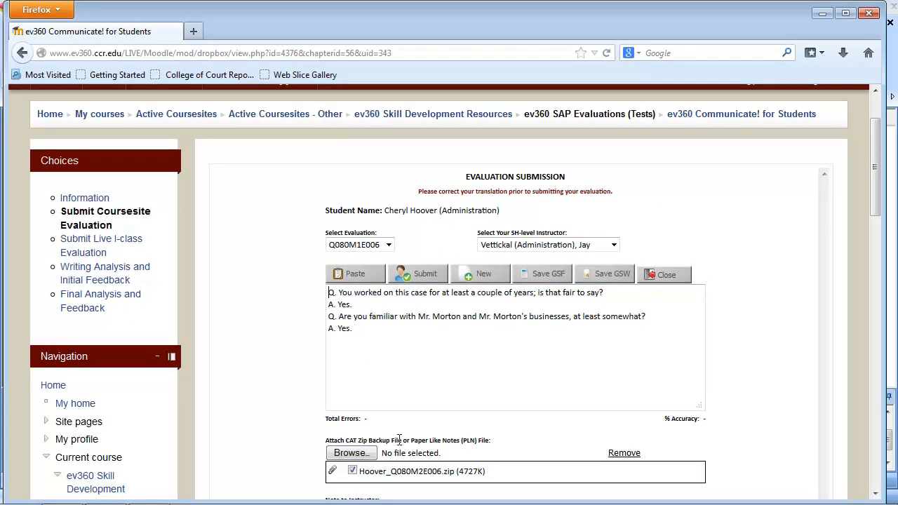